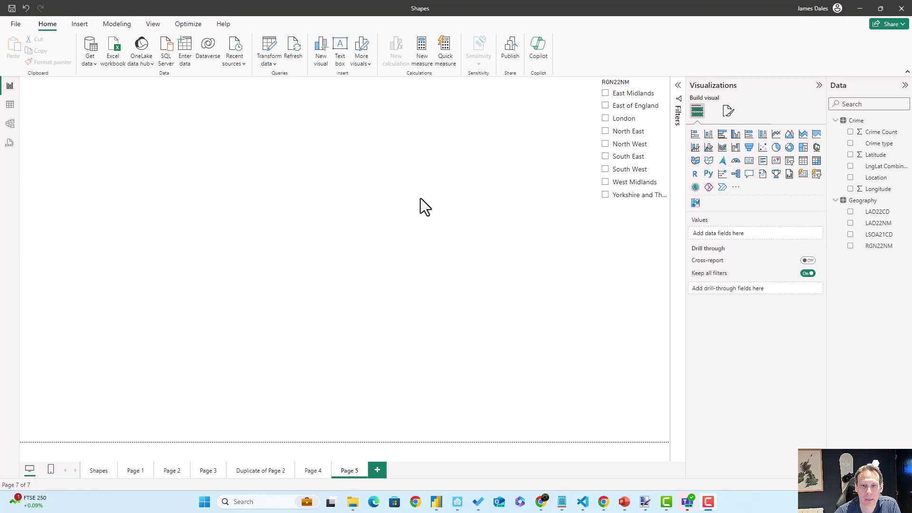
# Add an Icon Map Pro visual, stretch it across Page 5, and size circles by Crime Count.
pyautogui.click(696, 203)
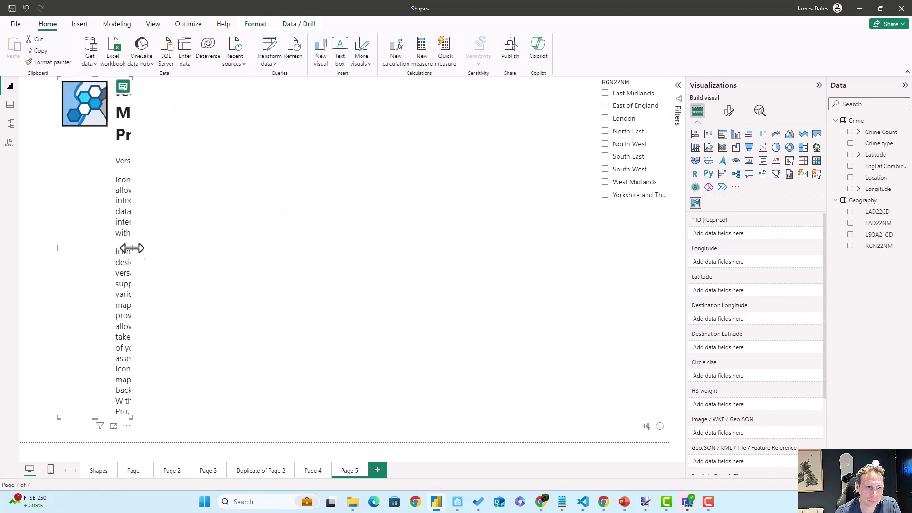
pyautogui.moveTo(131, 248); pyautogui.dragTo(589, 247)
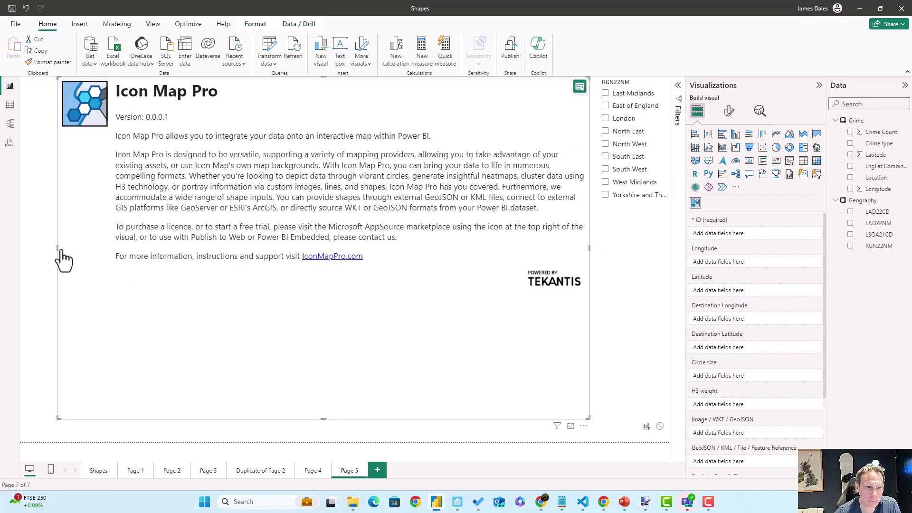
pyautogui.moveTo(58, 248); pyautogui.dragTo(18, 246)
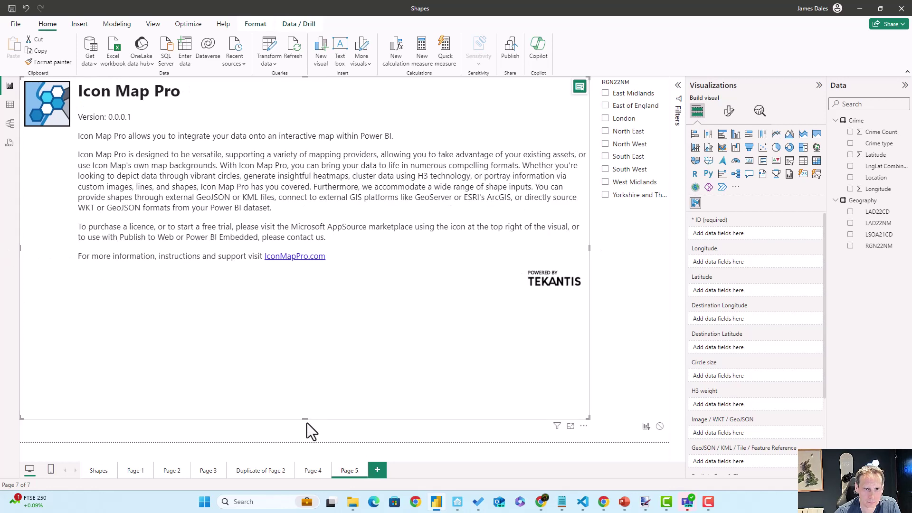
pyautogui.moveTo(307, 423); pyautogui.dragTo(306, 442)
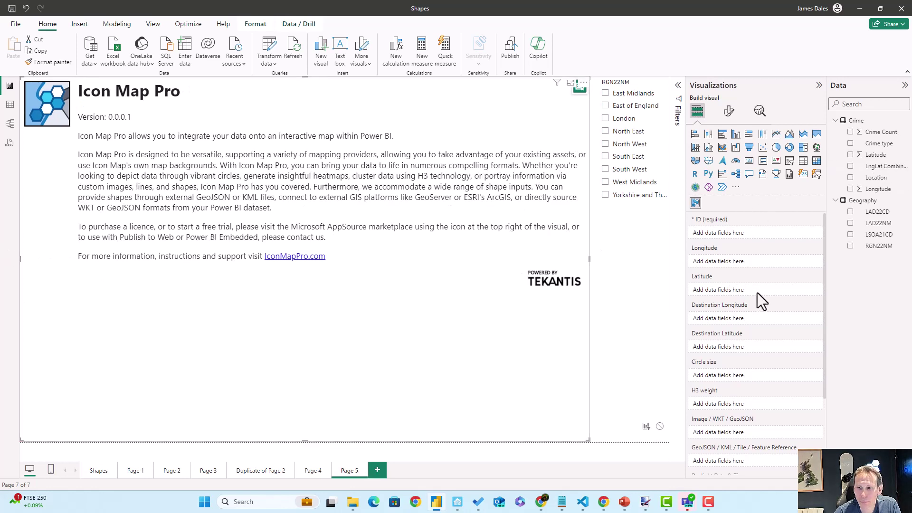
pyautogui.scroll(-2, 765, 314)
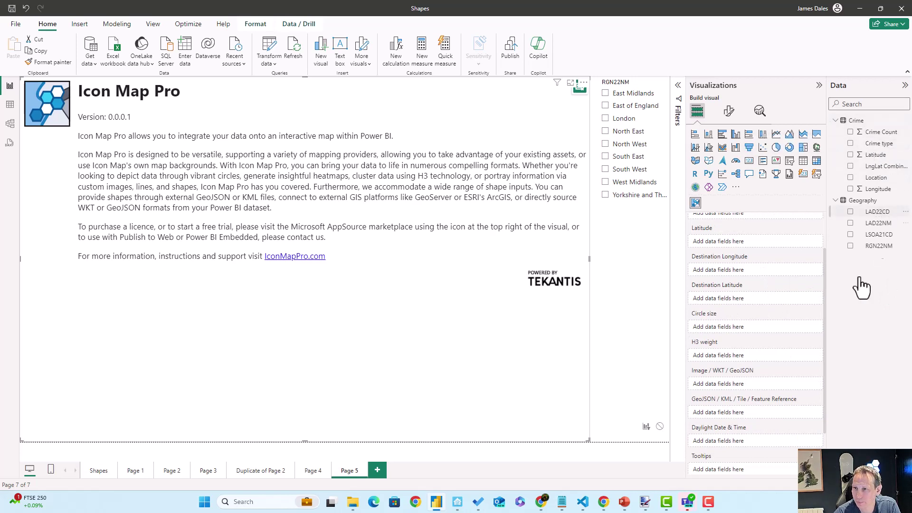
pyautogui.moveTo(880, 135); pyautogui.dragTo(742, 330)
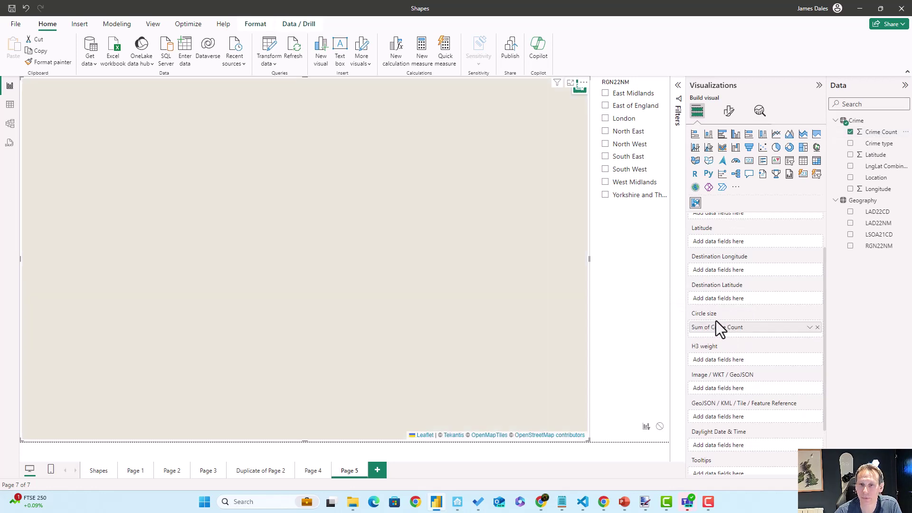
# Assign the Longitude field to the map's Longitude well.
pyautogui.scroll(1, 740, 296)
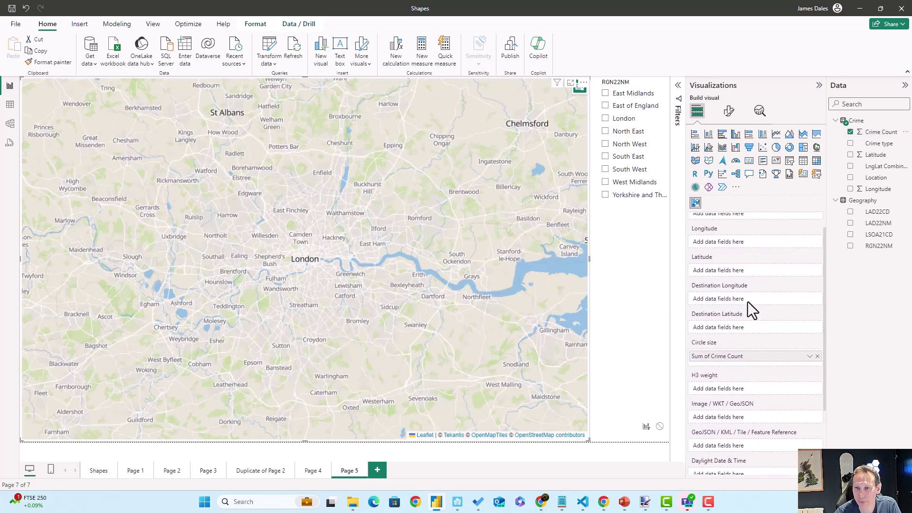
pyautogui.scroll(2, 748, 302)
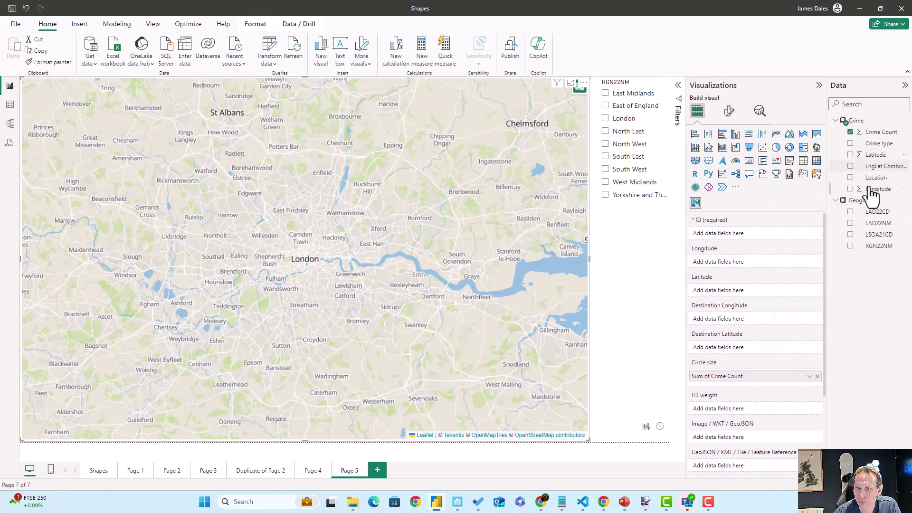
pyautogui.moveTo(872, 193); pyautogui.dragTo(725, 267)
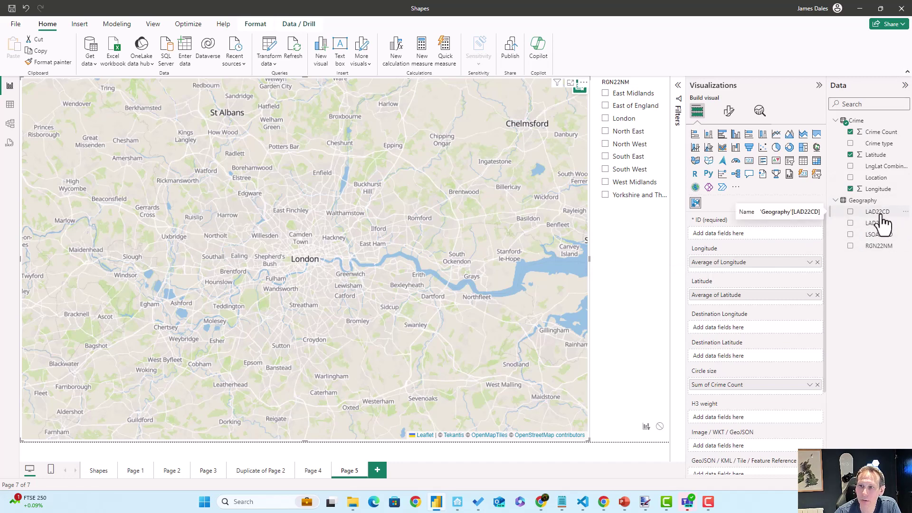
# Build the ID hierarchy from LAD22CD, then LSOA21CD, then LngLat Combined.
pyautogui.moveTo(880, 220); pyautogui.dragTo(754, 237)
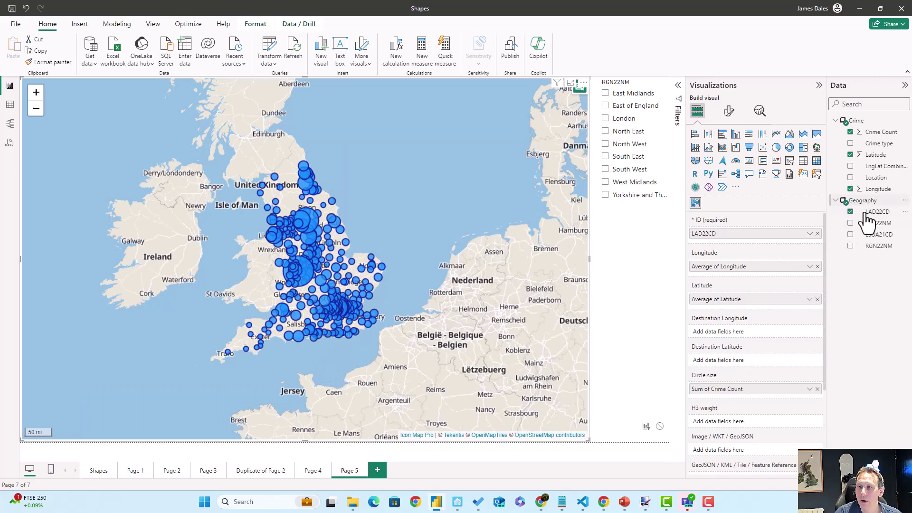
pyautogui.moveTo(878, 236); pyautogui.dragTo(757, 265)
pyautogui.moveTo(884, 170); pyautogui.dragTo(768, 250)
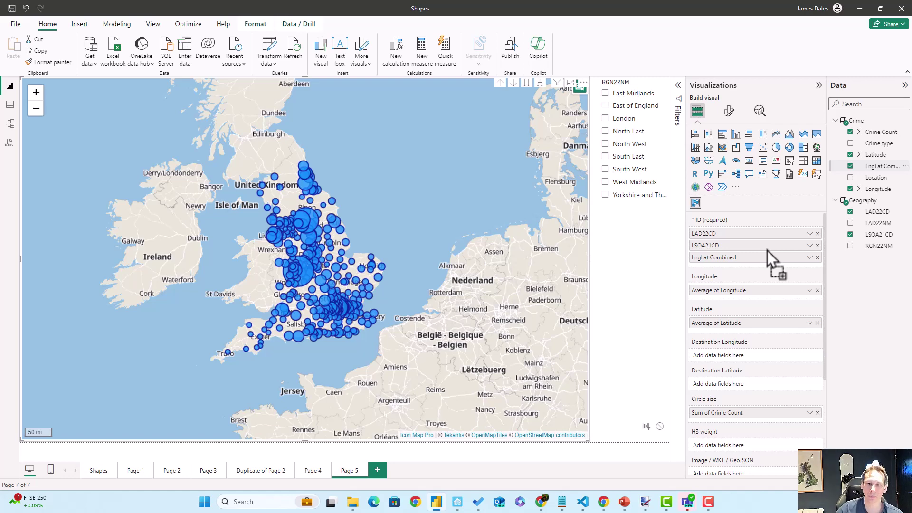
# Filter the RGN22NM slicer to London and enable drill-down mode on the map.
pyautogui.click(622, 121)
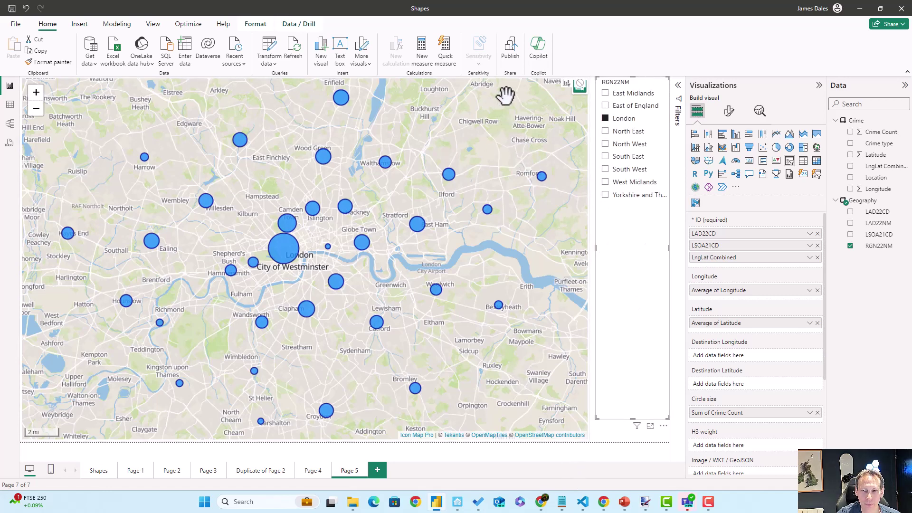
pyautogui.click(271, 375)
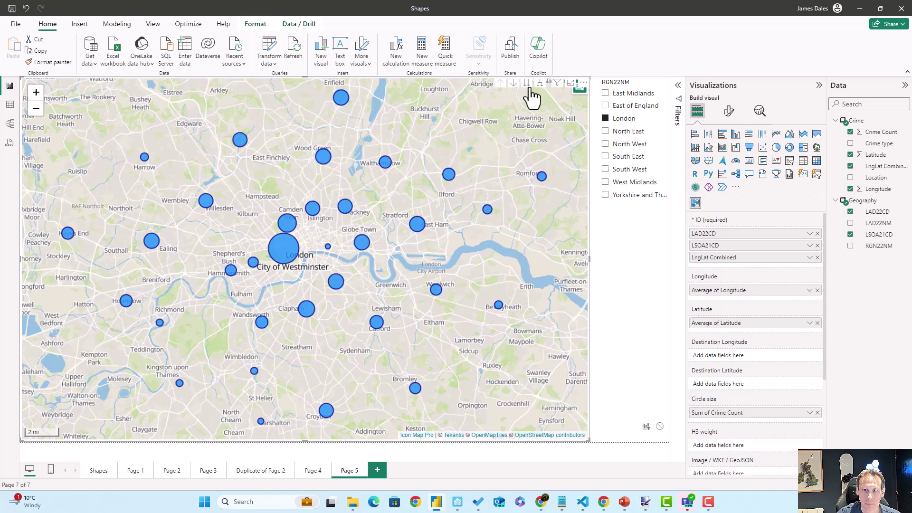
pyautogui.click(513, 84)
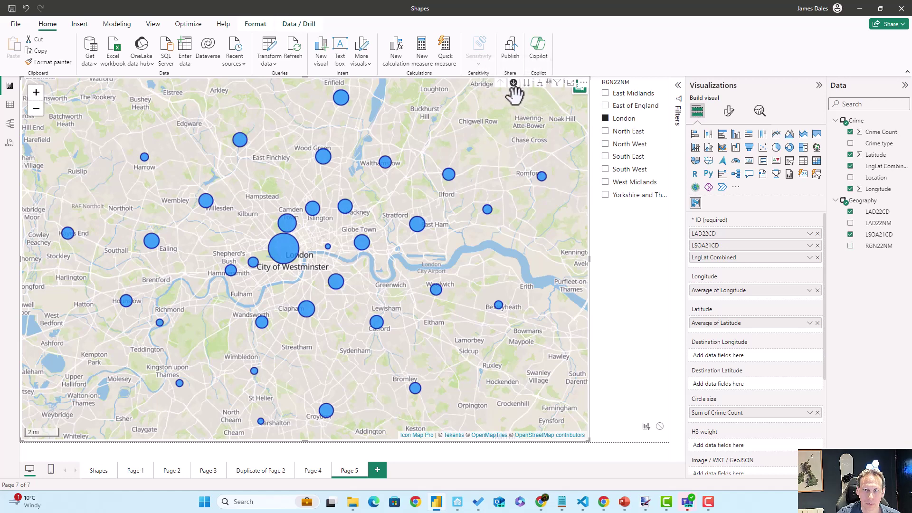
# Drill into the Westminster and central circles, then drill back up to borough level.
pyautogui.click(289, 260)
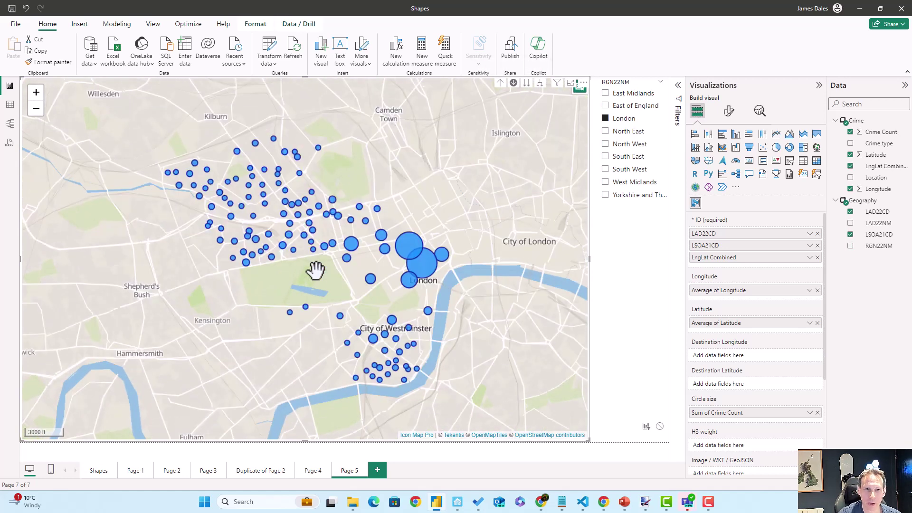
pyautogui.click(410, 247)
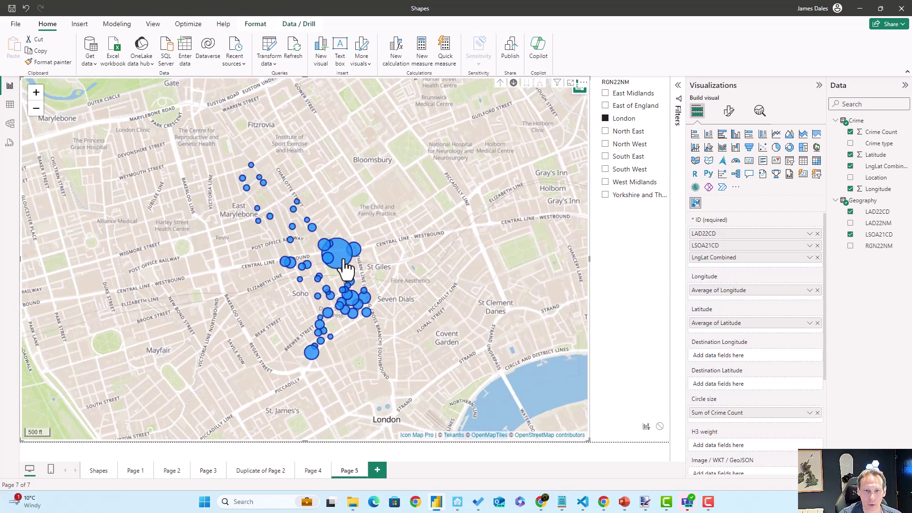
pyautogui.click(500, 84)
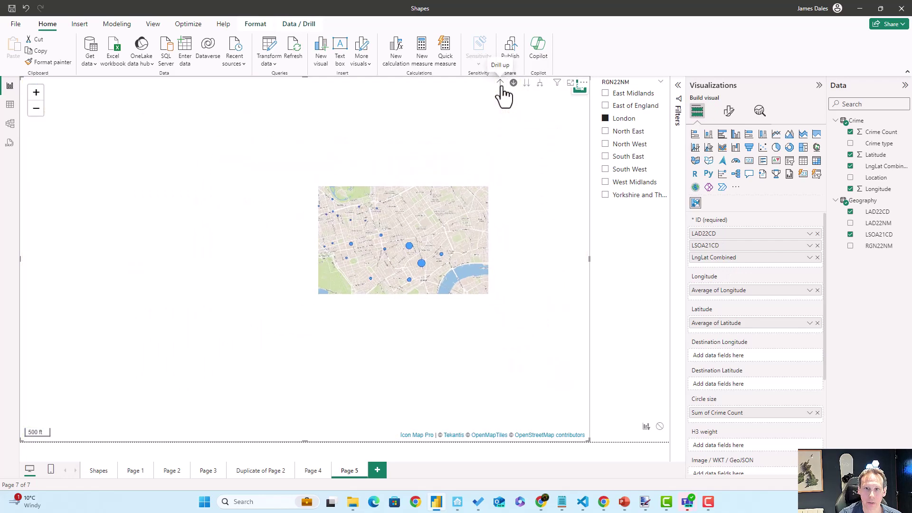
pyautogui.click(500, 84)
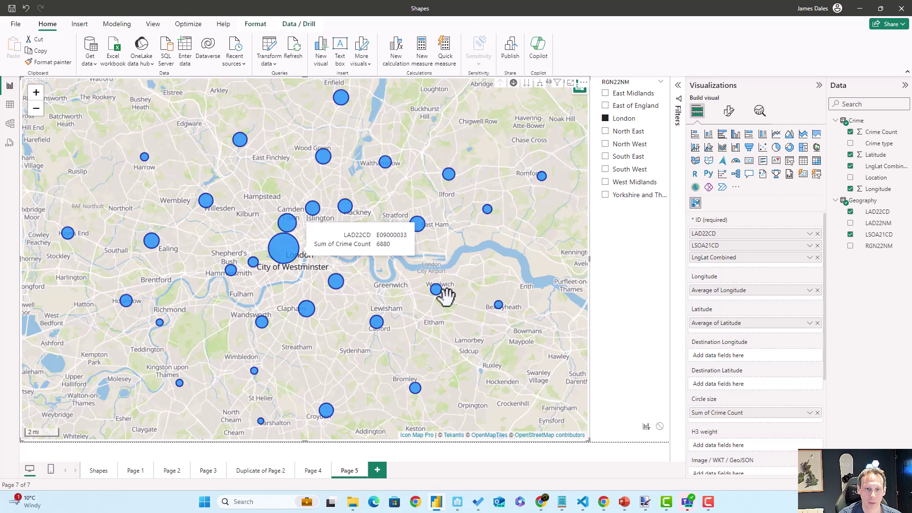
# Expand all London boroughs to the next hierarchy level, plotting LSOA-level crime circles.
pyautogui.click(526, 84)
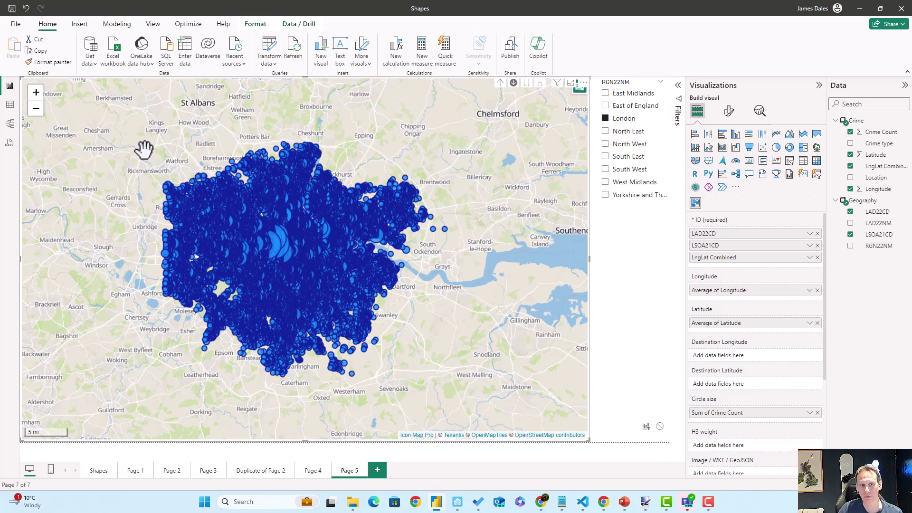
# Raise Maximum data rows under Data Rows from 30000 to 60000.
pyautogui.click(730, 112)
pyautogui.click(710, 217)
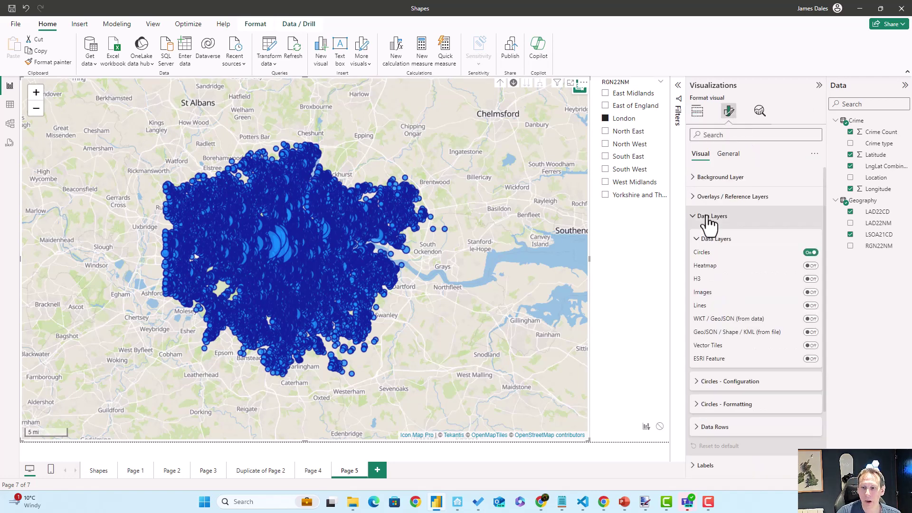
pyautogui.click(711, 428)
pyautogui.scroll(-2, 749, 356)
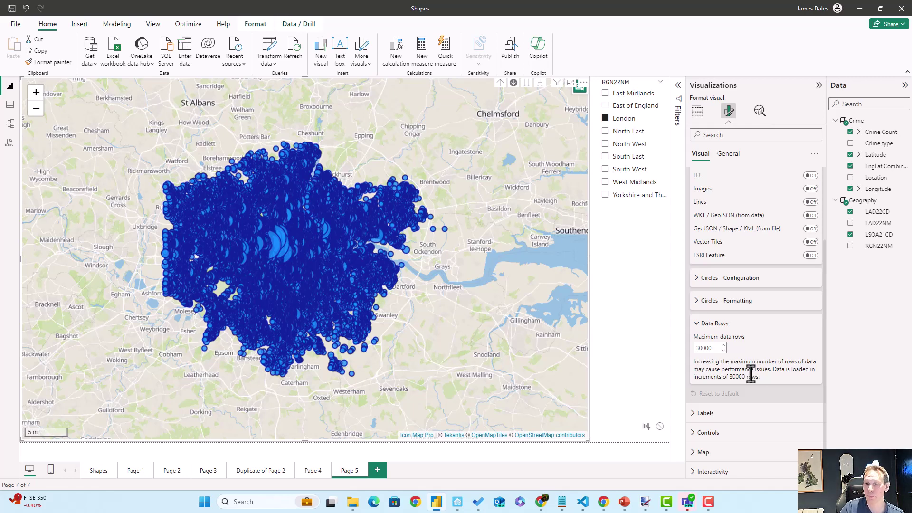
pyautogui.doubleClick(699, 348)
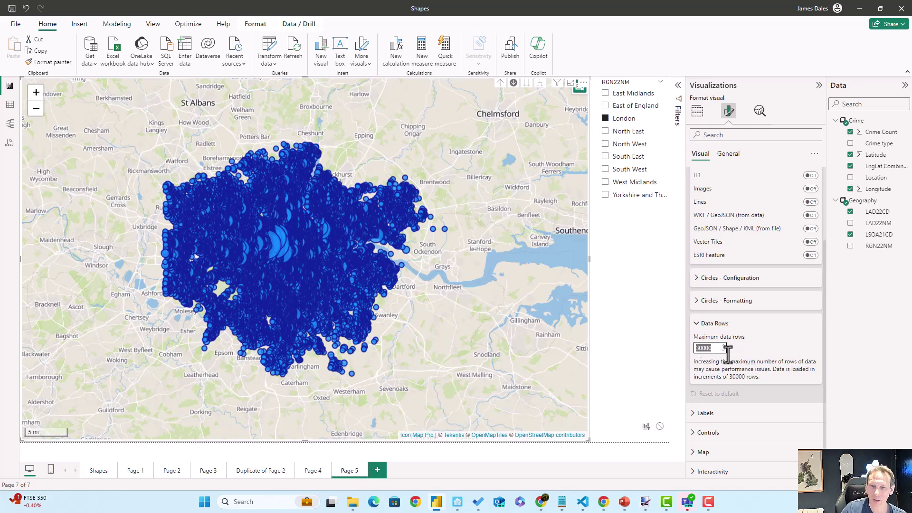
pyautogui.press('BackSpace')
pyautogui.write('60000')
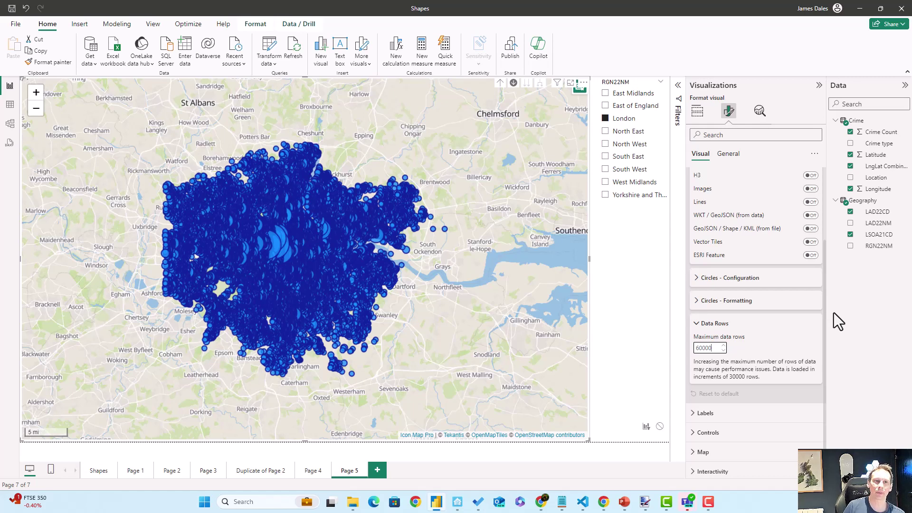
pyautogui.press('Return')
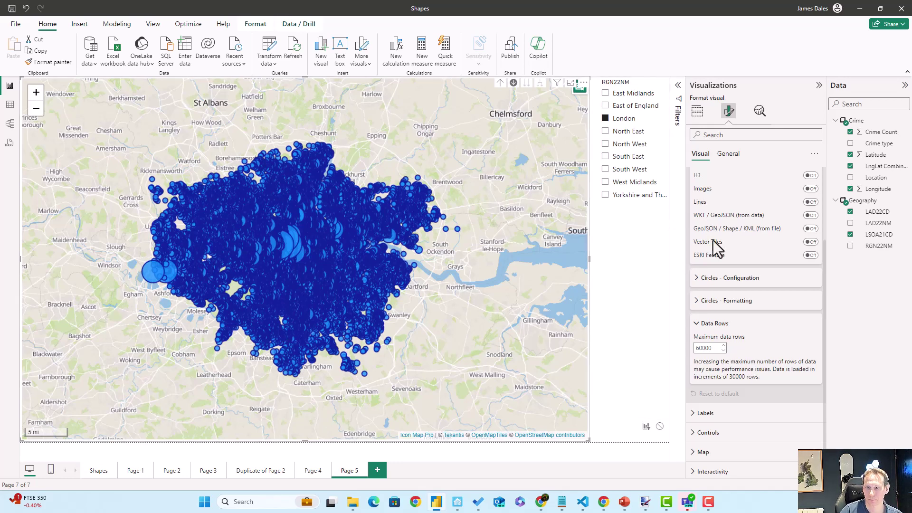
# Give the circles black outlines with an Outline Width of 1.
pyautogui.click(726, 305)
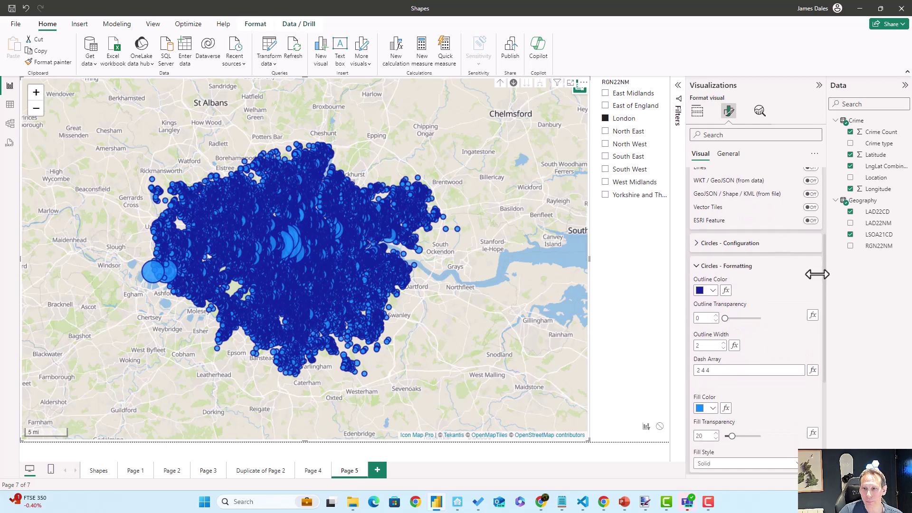
pyautogui.scroll(-3, 759, 241)
pyautogui.click(724, 267)
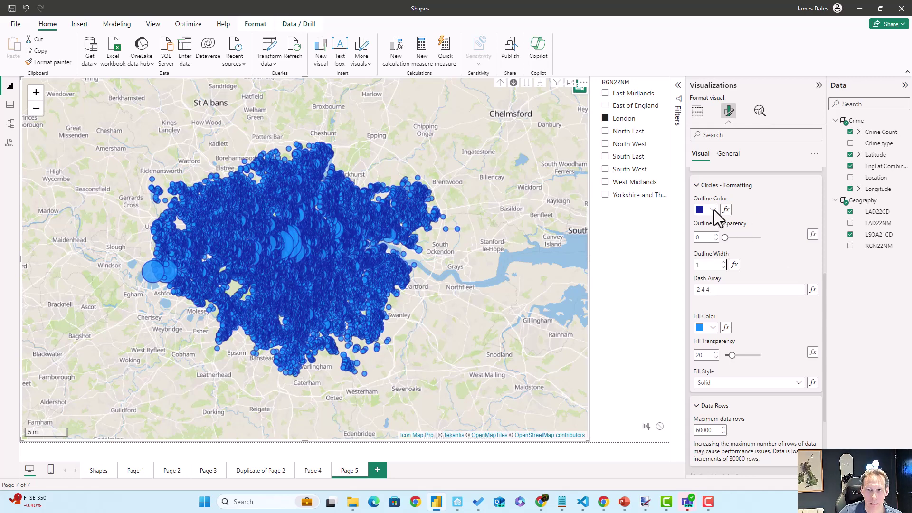
pyautogui.click(714, 210)
pyautogui.click(720, 243)
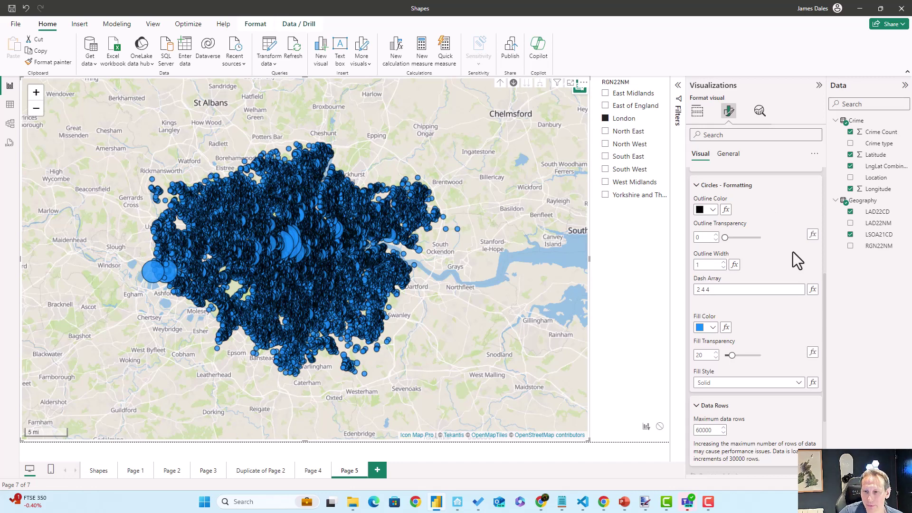
pyautogui.scroll(8, 783, 248)
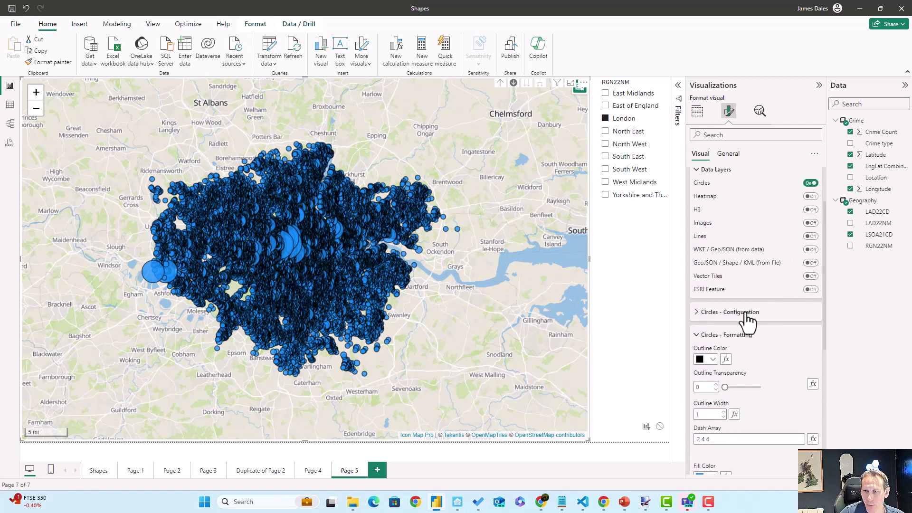
# Zoom into the 4110 central London cluster, then the 423 cluster near Islington.
pyautogui.scroll(-4, 792, 314)
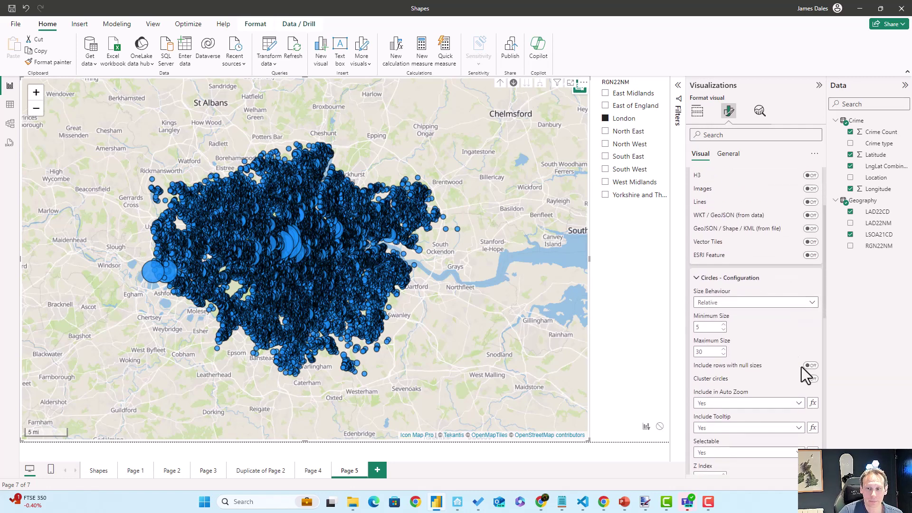
pyautogui.scroll(-2, 776, 298)
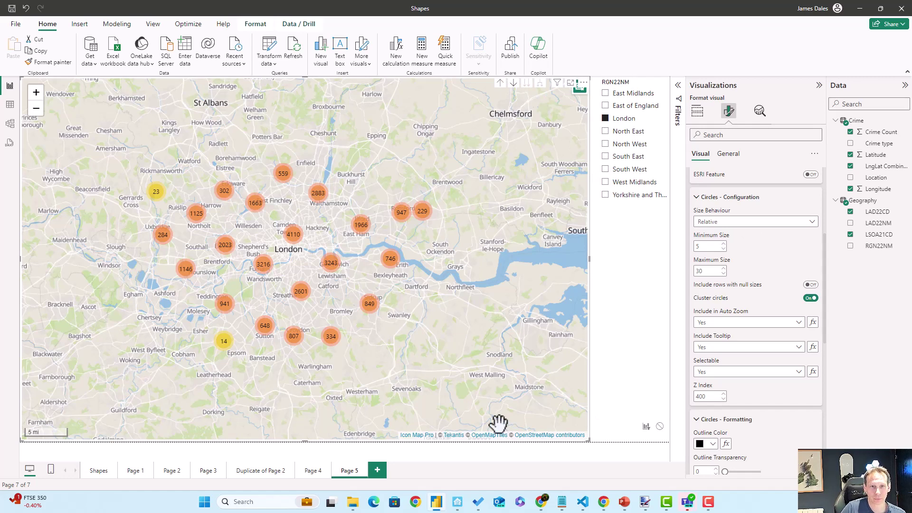
pyautogui.moveTo(298, 246)
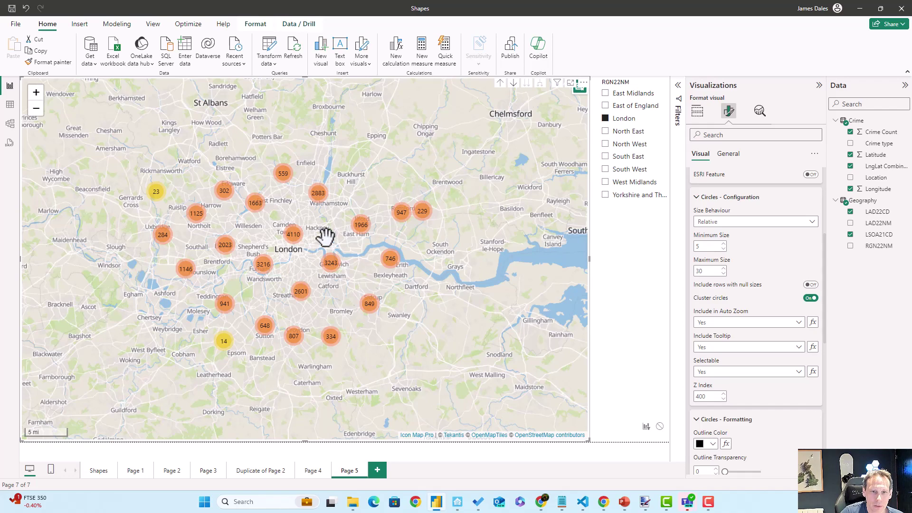
pyautogui.click(297, 243)
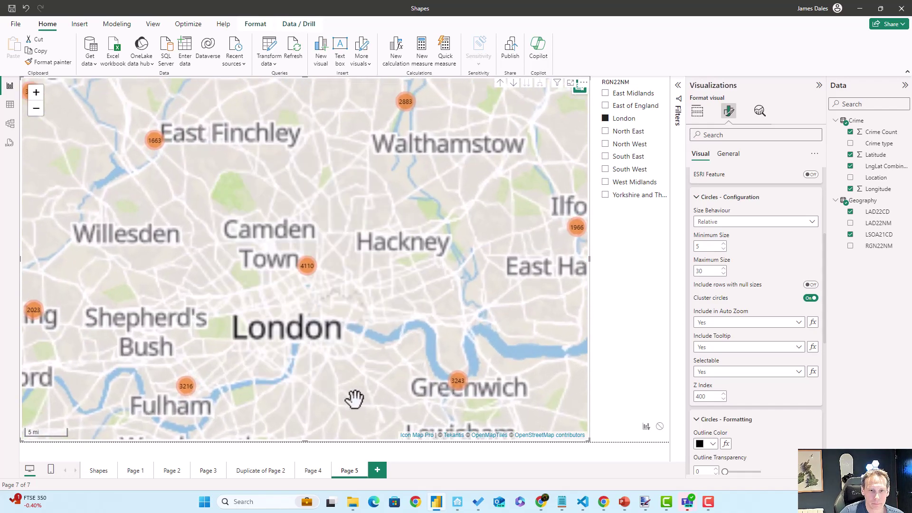
pyautogui.click(325, 271)
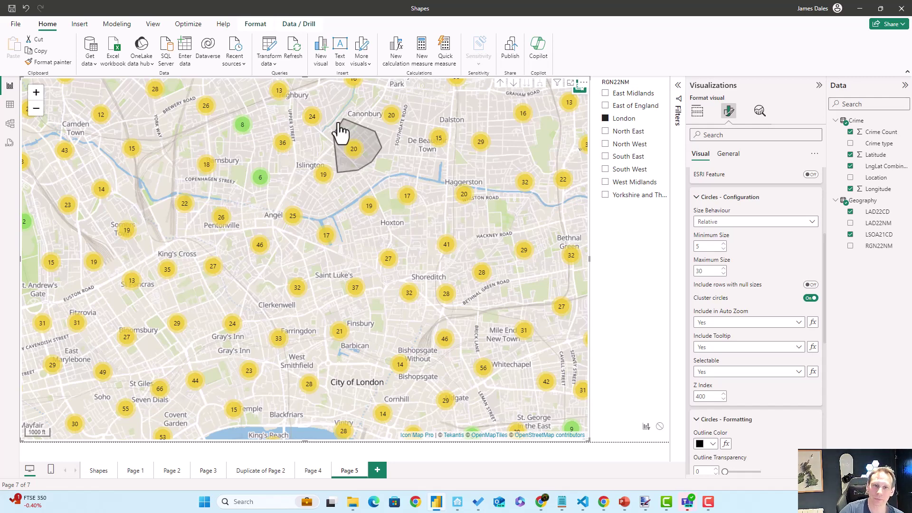
pyautogui.click(293, 218)
pyautogui.scroll(2, 304, 223)
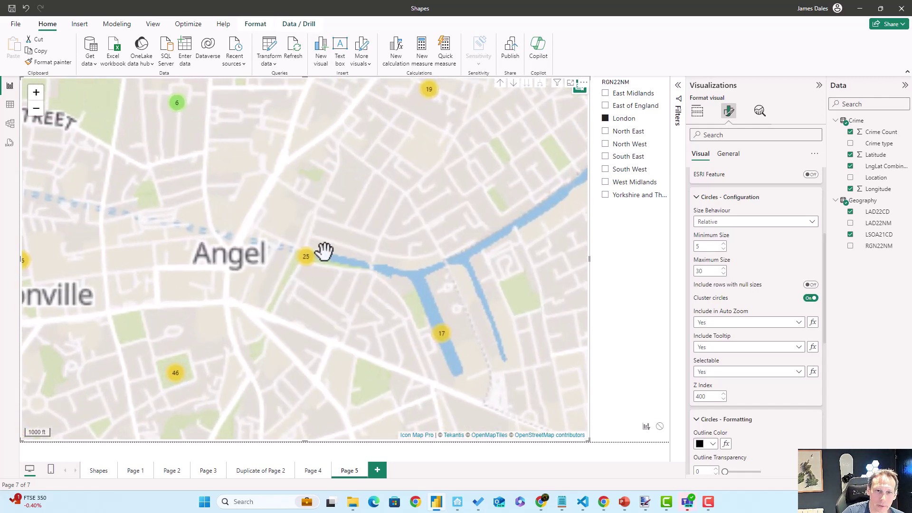
pyautogui.click(226, 282)
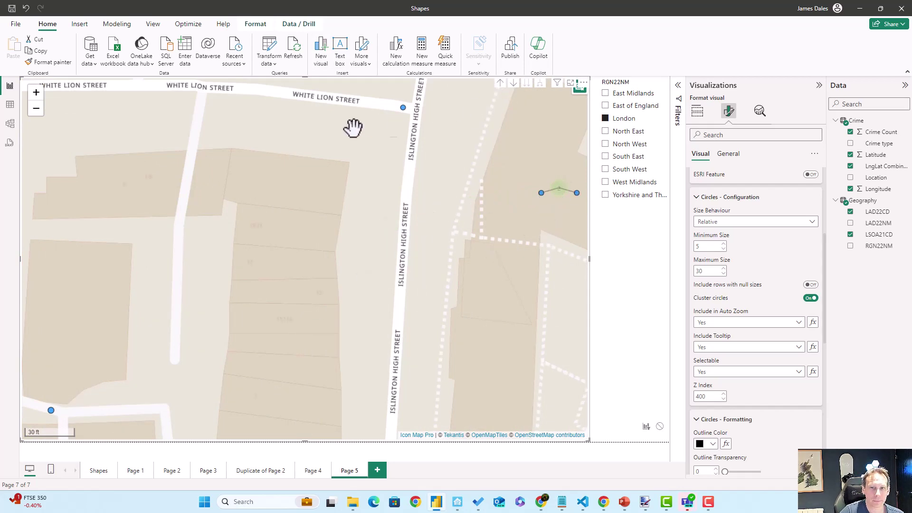
pyautogui.scroll(-2, 455, 157)
pyautogui.scroll(-3, 456, 160)
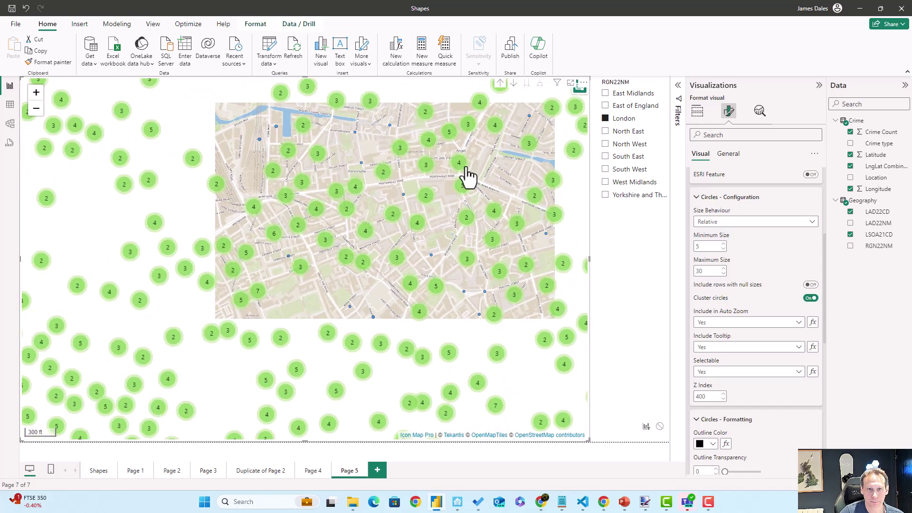
pyautogui.scroll(-2, 466, 163)
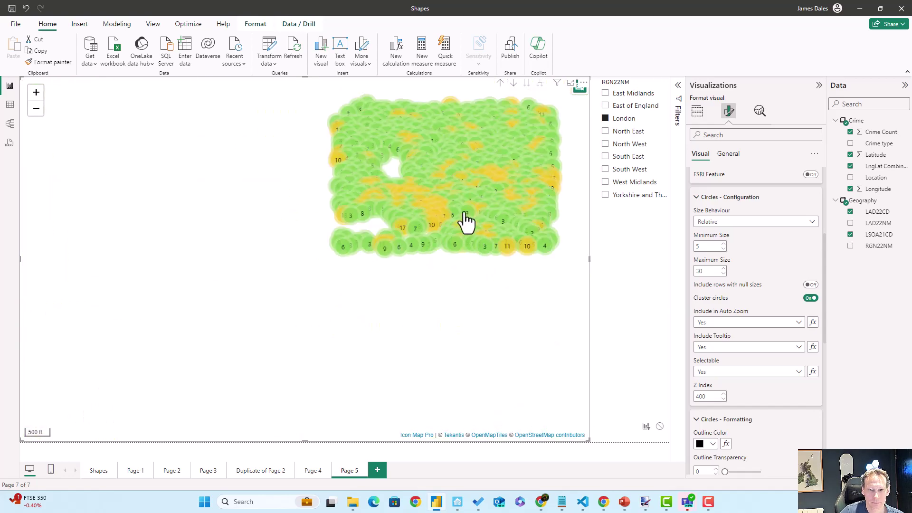
pyautogui.scroll(-3, 498, 235)
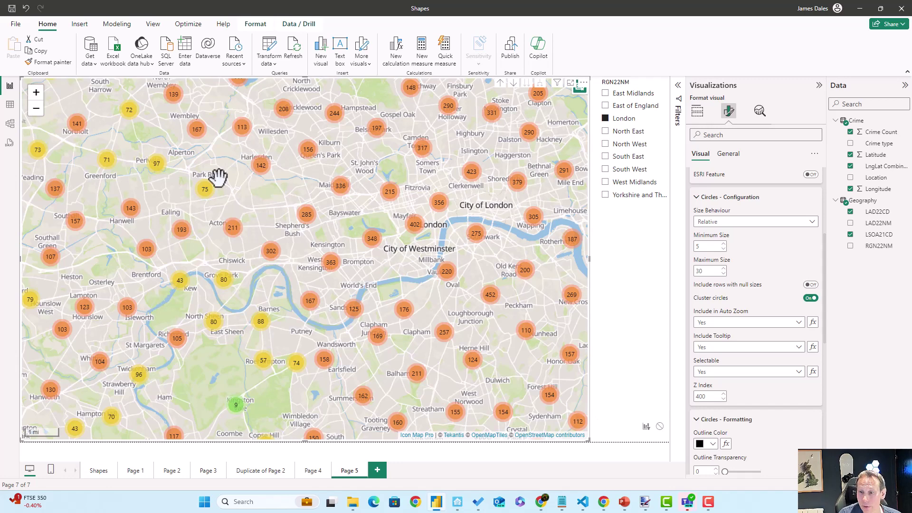
# Expand Circles - Clusters to reveal the green, yellow and orange cluster colour settings.
pyautogui.scroll(-5, 779, 342)
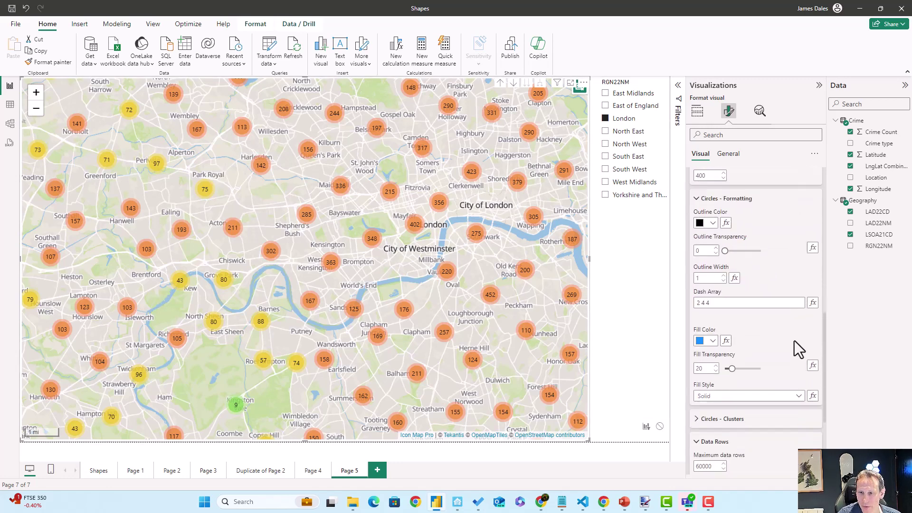
pyautogui.scroll(-3, 770, 328)
pyautogui.click(748, 305)
pyautogui.scroll(-3, 811, 352)
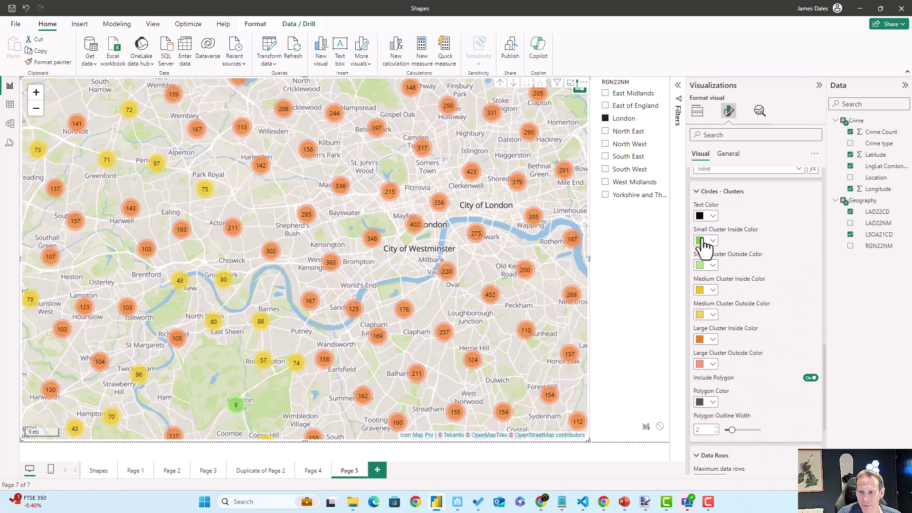